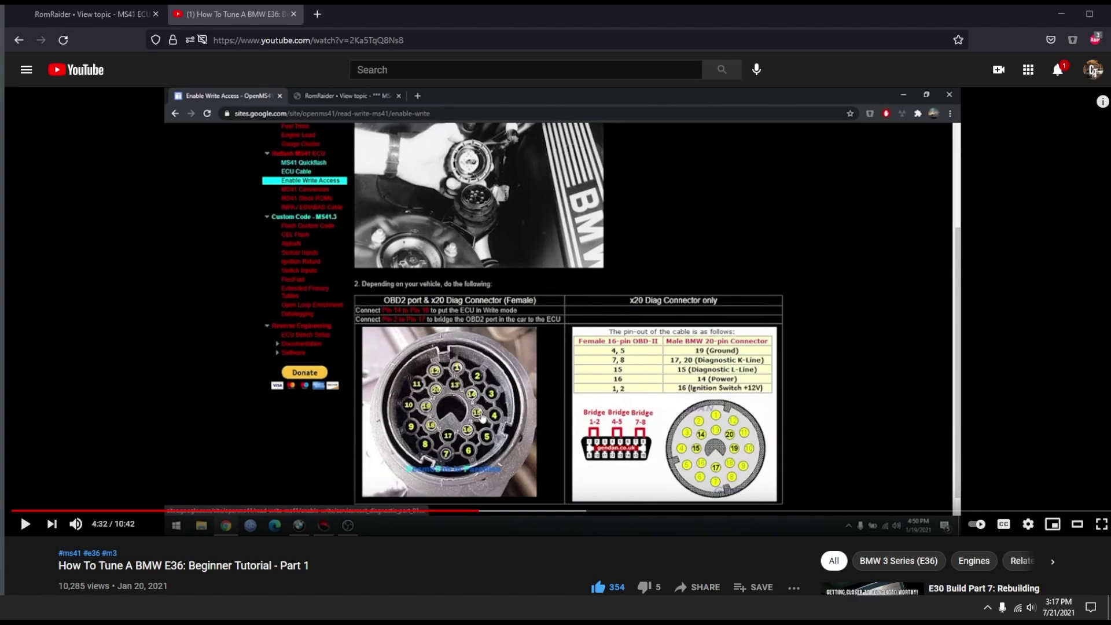
# - Switch from the E36 tuning video to the RomRaider forum topic on MS41 ECU Portal
pyautogui.click(88, 22)
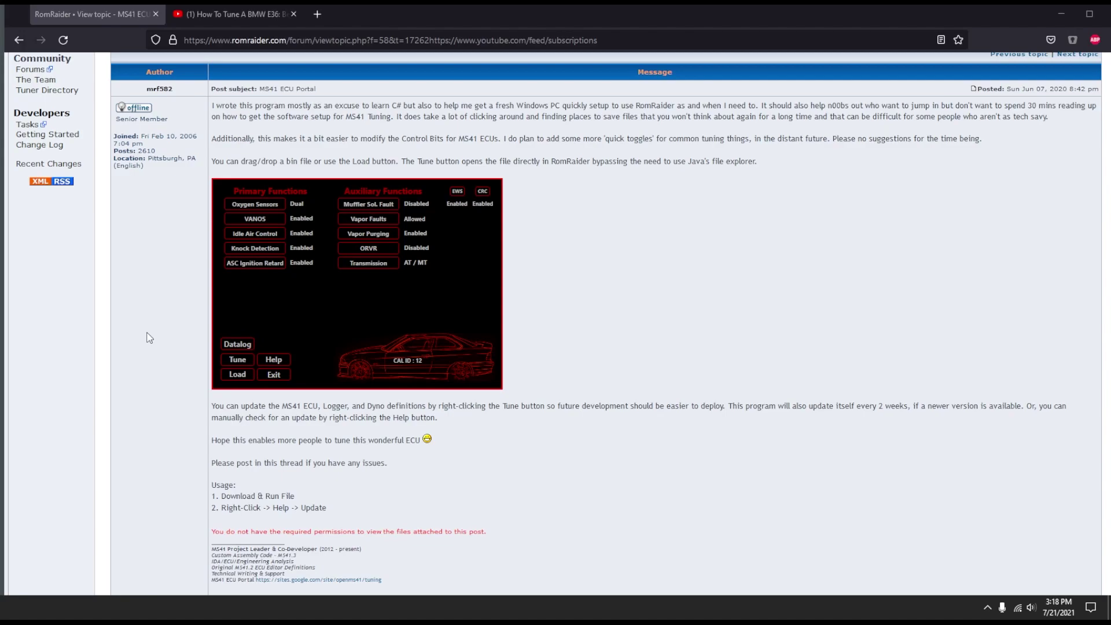
# - Switch between the E36 tuning video and the RomRaider post, selecting the video title twice
pyautogui.click(221, 14)
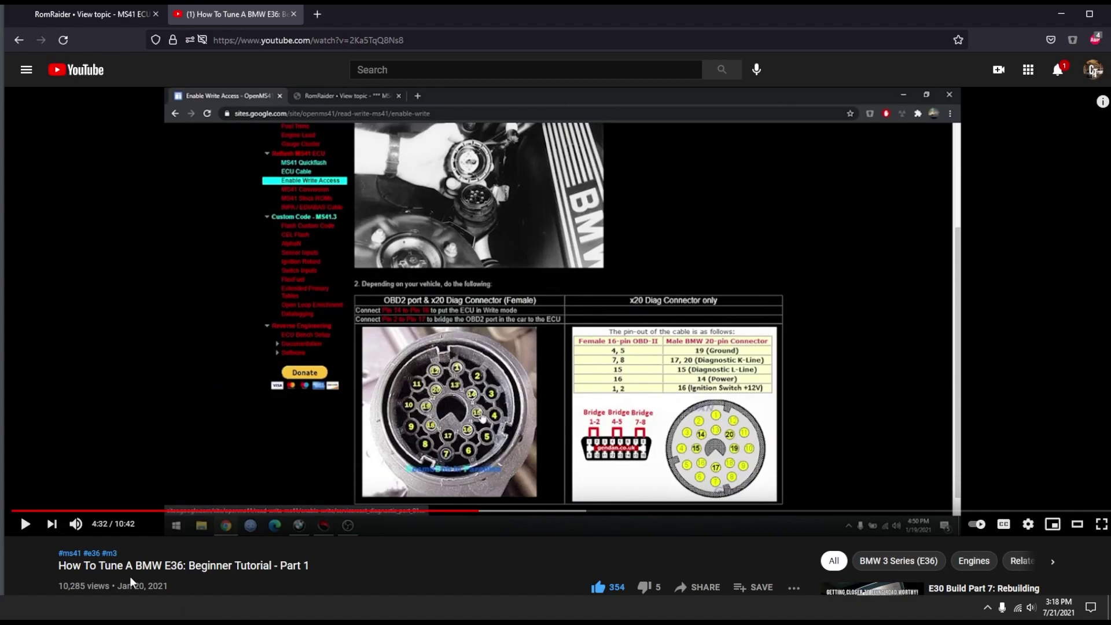
pyautogui.moveTo(58, 565); pyautogui.dragTo(311, 568)
pyautogui.click(324, 572)
pyautogui.click(116, 19)
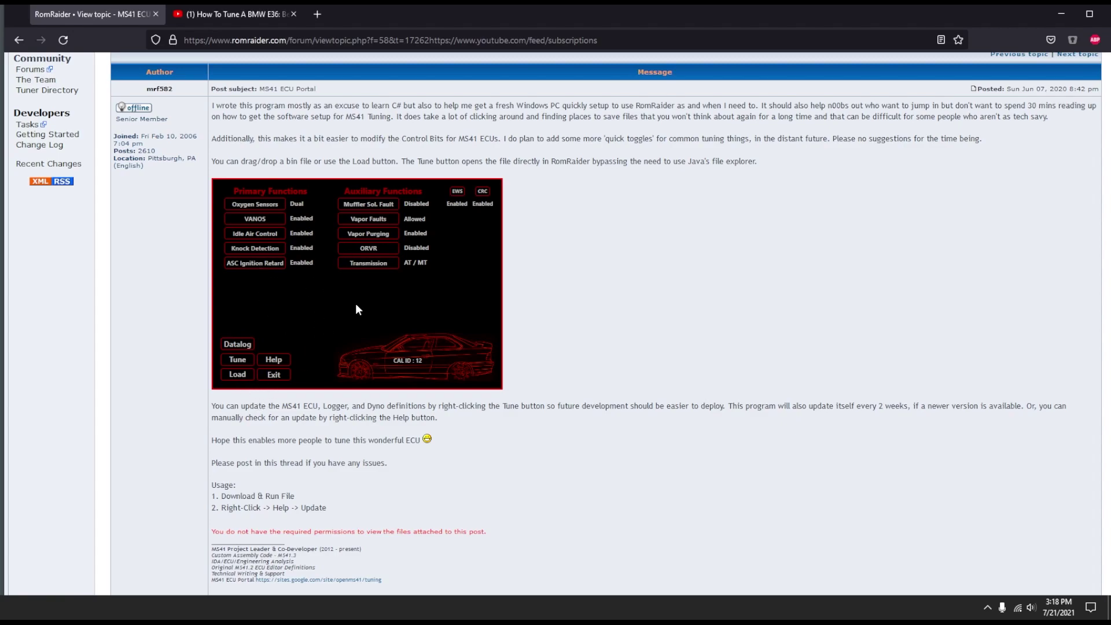
pyautogui.click(232, 14)
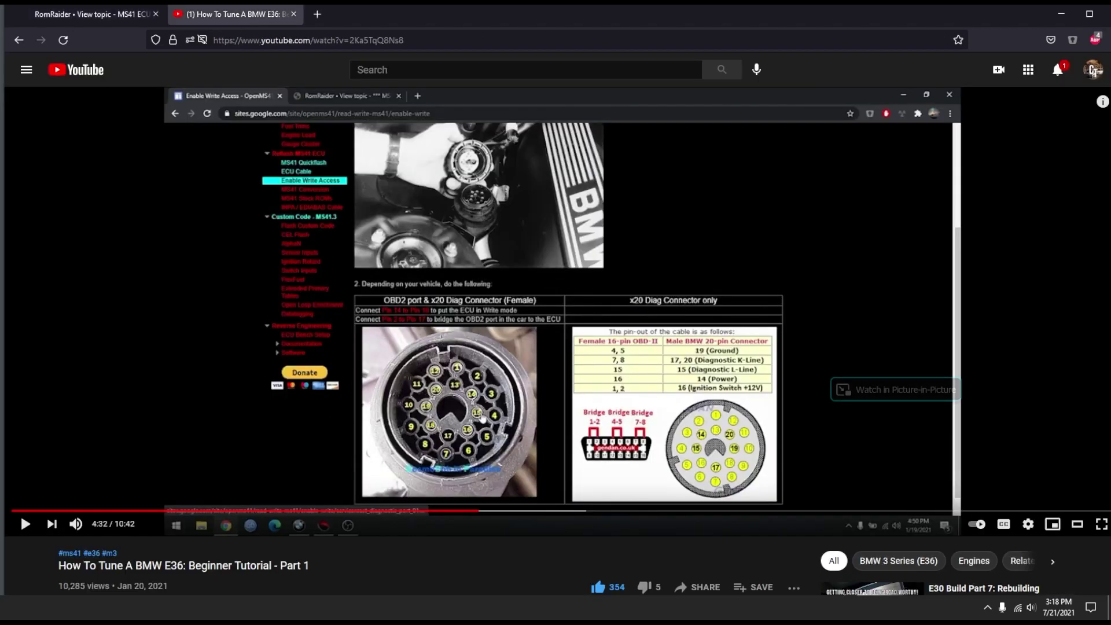
pyautogui.moveTo(57, 565); pyautogui.dragTo(303, 565)
pyautogui.click(304, 565)
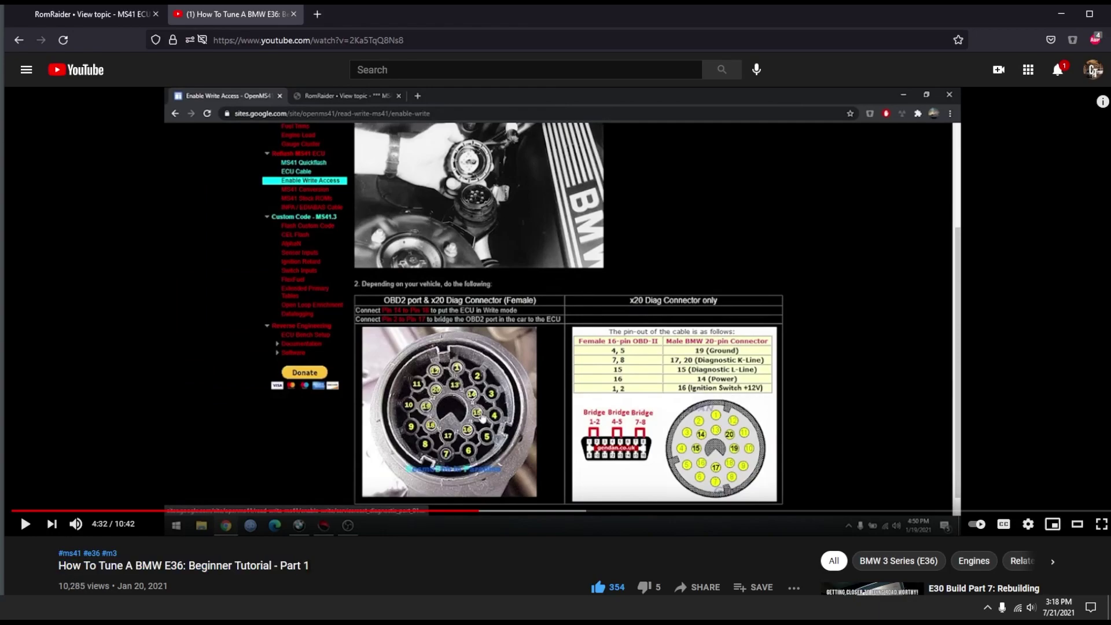
# - Bring the MS41 folder window to the front after a quick look at the forum post
pyautogui.hotkey('alt', 'Tab')
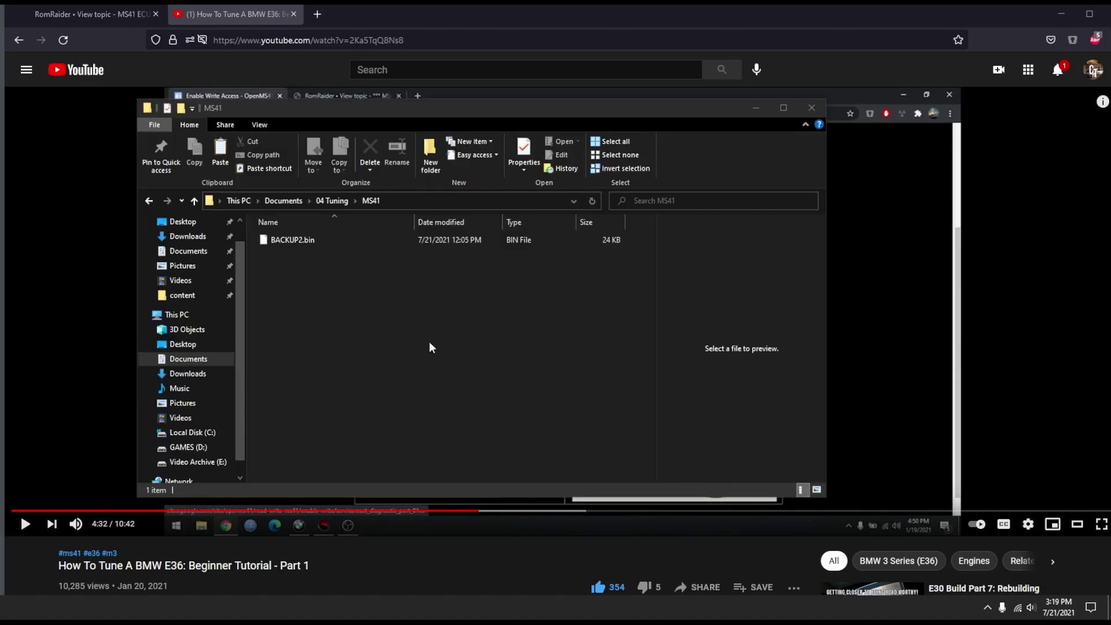
pyautogui.click(111, 16)
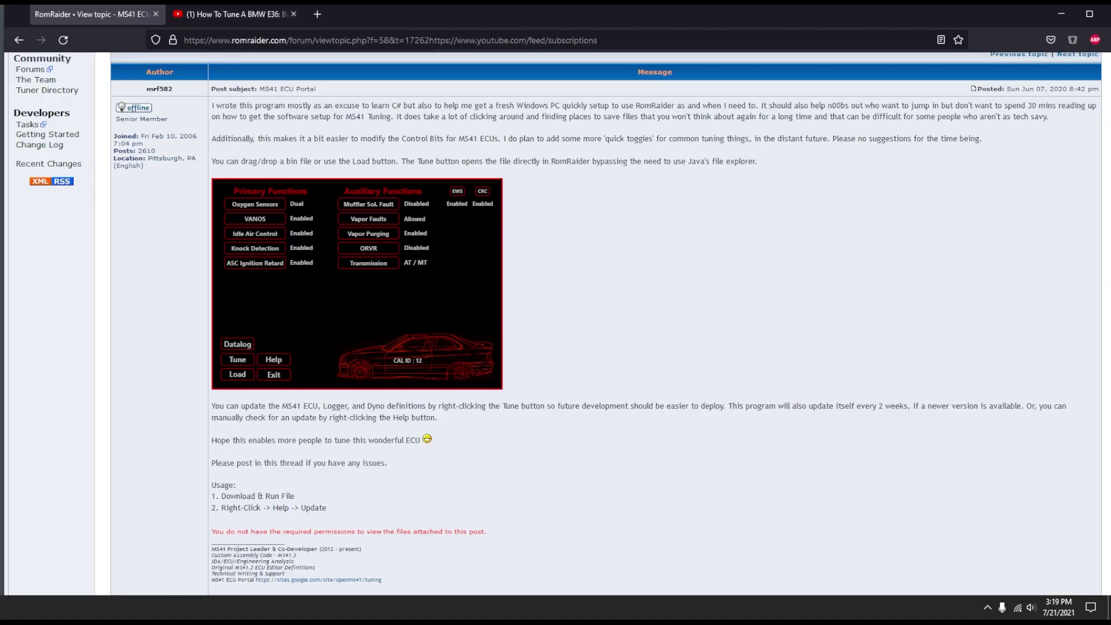
pyautogui.hotkey('alt', 'Tab')
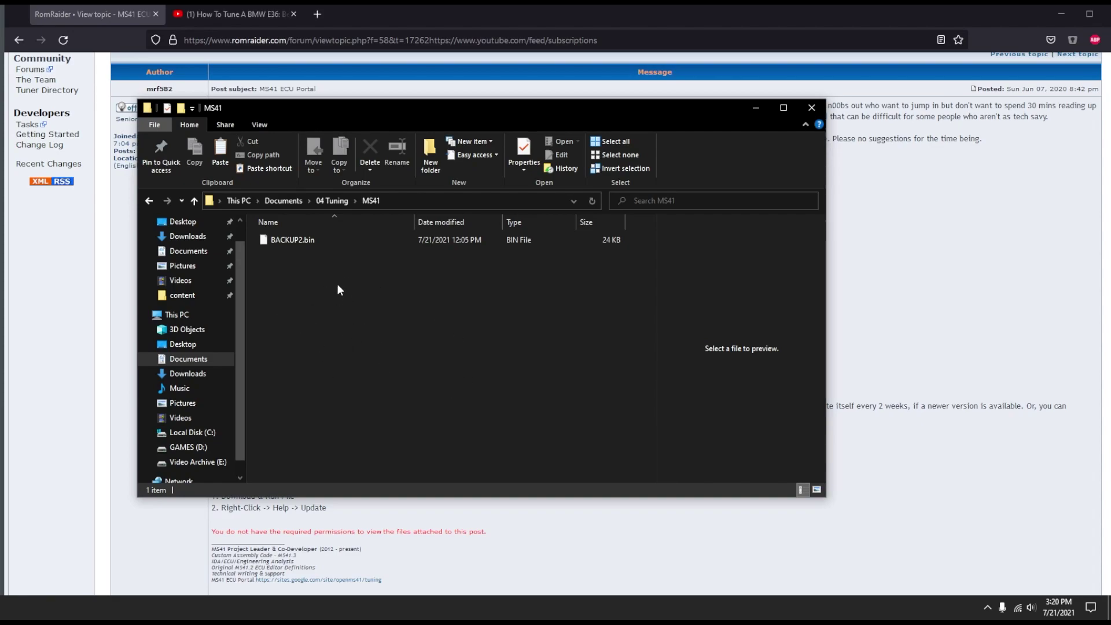
# - Duplicate BACKUP2.bin as BACKUP2 - Copy.bin in the MS41 folder, then close the folder window
pyautogui.rightClick(299, 242)
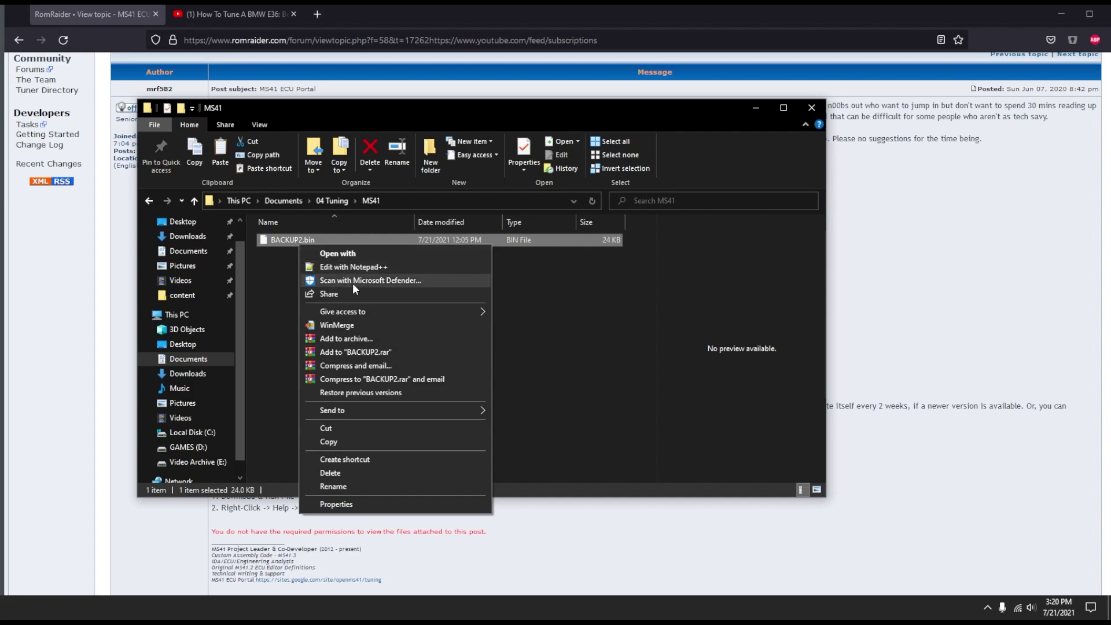
pyautogui.click(360, 440)
pyautogui.rightClick(311, 323)
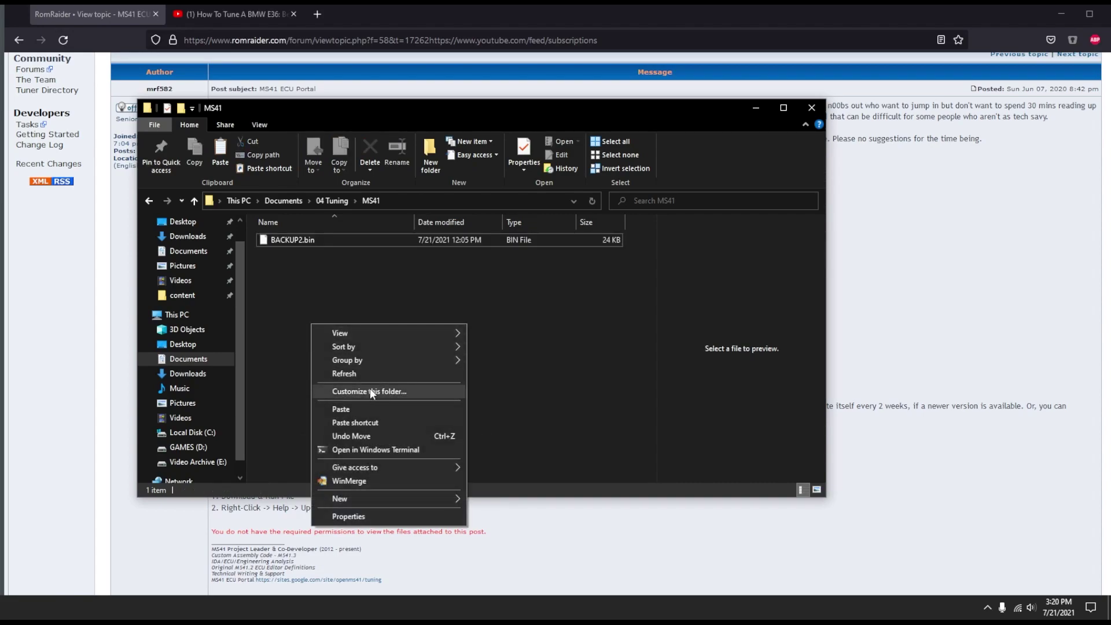
pyautogui.click(366, 408)
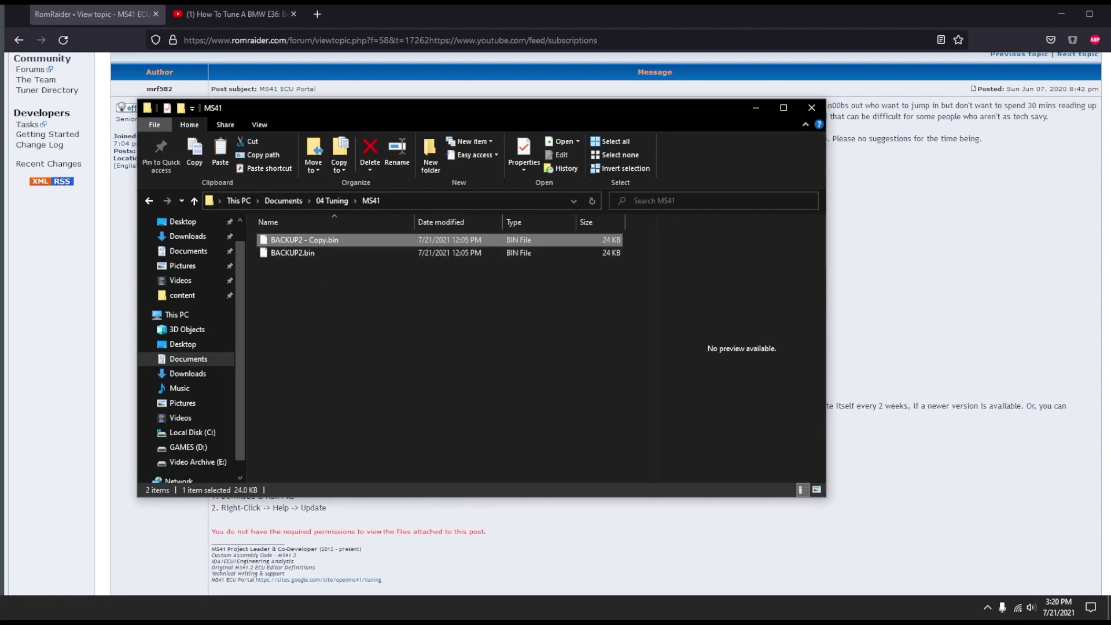
pyautogui.hotkey('alt', 'F4')
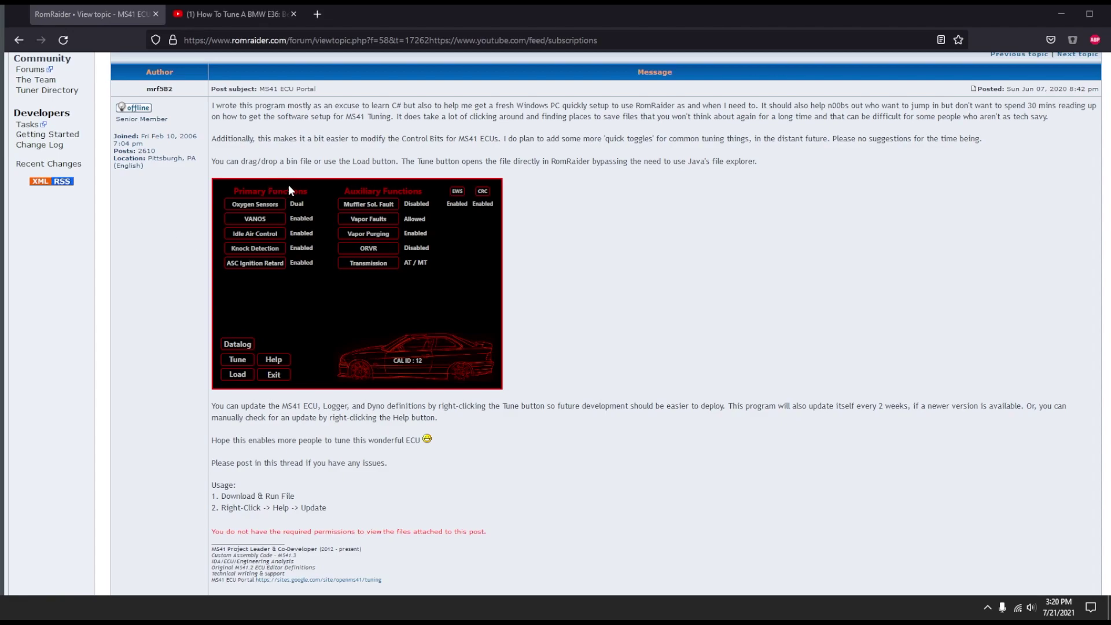
# - Read through the MS41 ECU Portal post, including its red permissions notice
pyautogui.click(359, 40)
pyautogui.press('Escape')
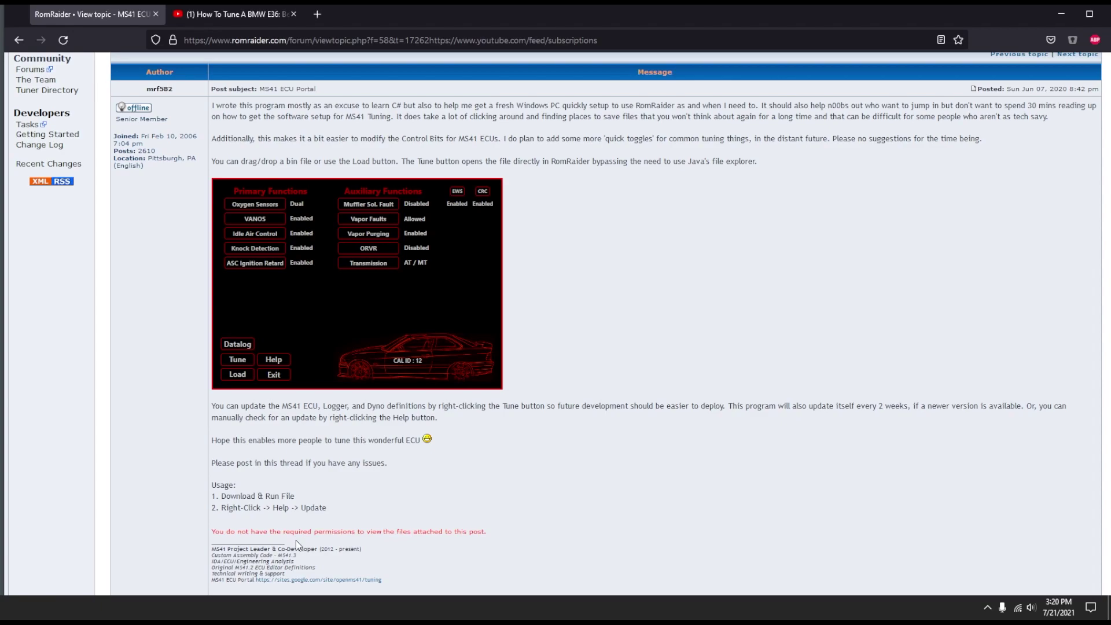
pyautogui.scroll(4, 570, 496)
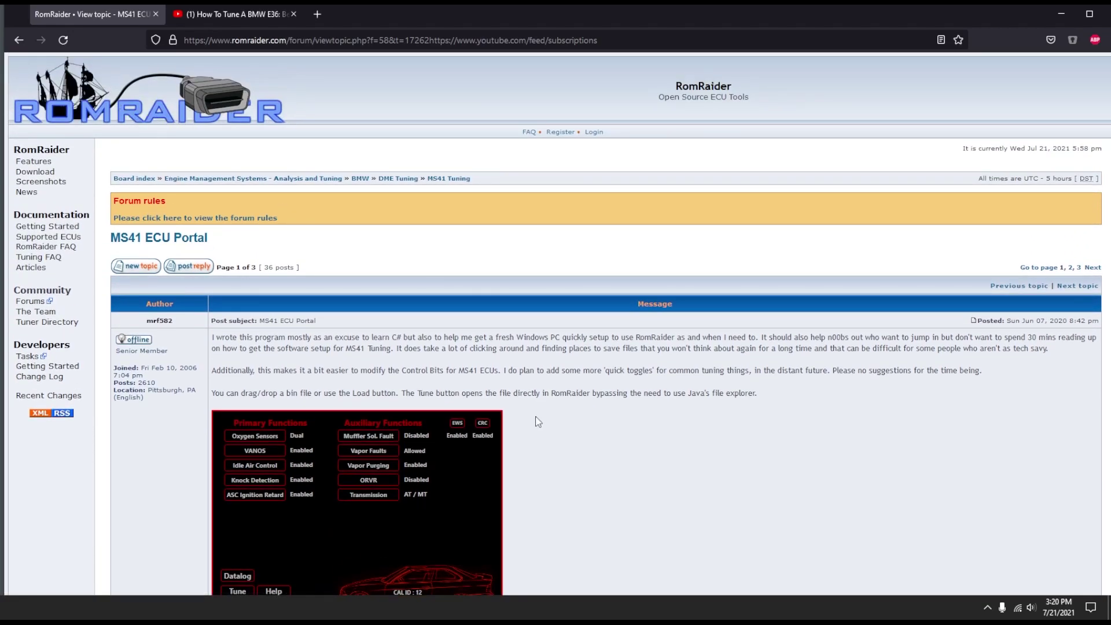
pyautogui.scroll(-5, 551, 286)
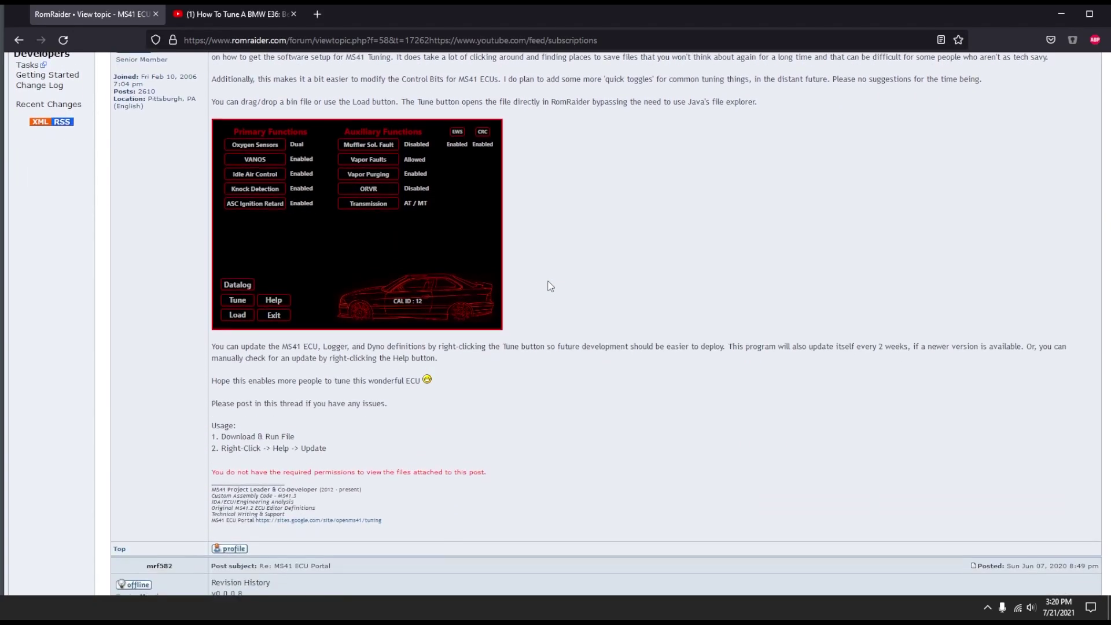
pyautogui.moveTo(237, 454)
pyautogui.mouseDown()
pyautogui.moveTo(460, 473)
pyautogui.moveTo(504, 457)
pyautogui.mouseUp()
pyautogui.click(503, 454)
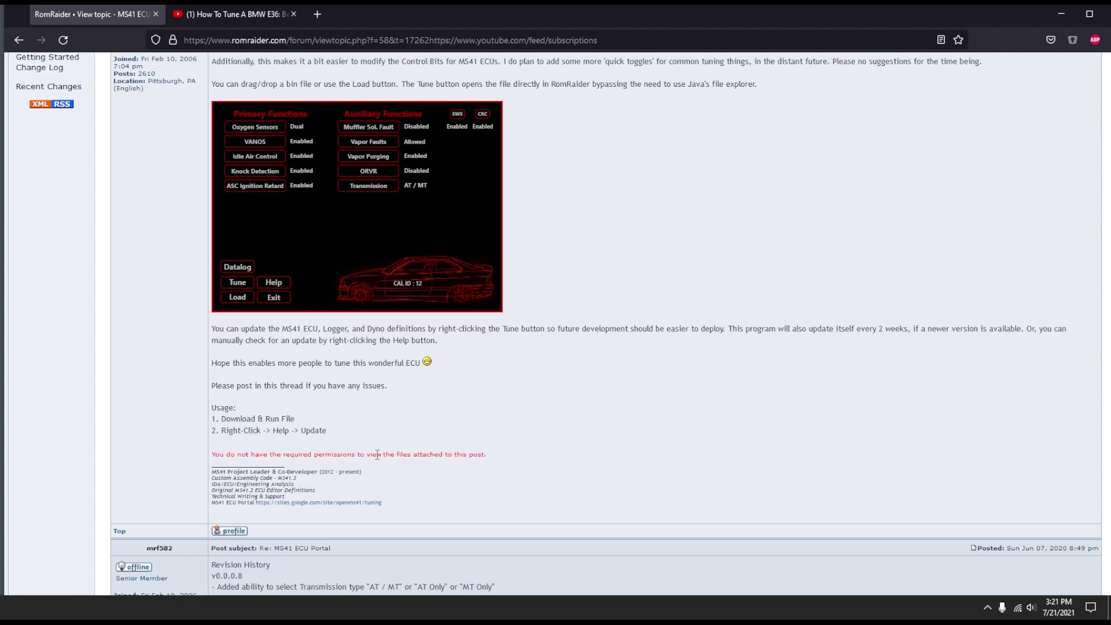
pyautogui.scroll(1, 497, 461)
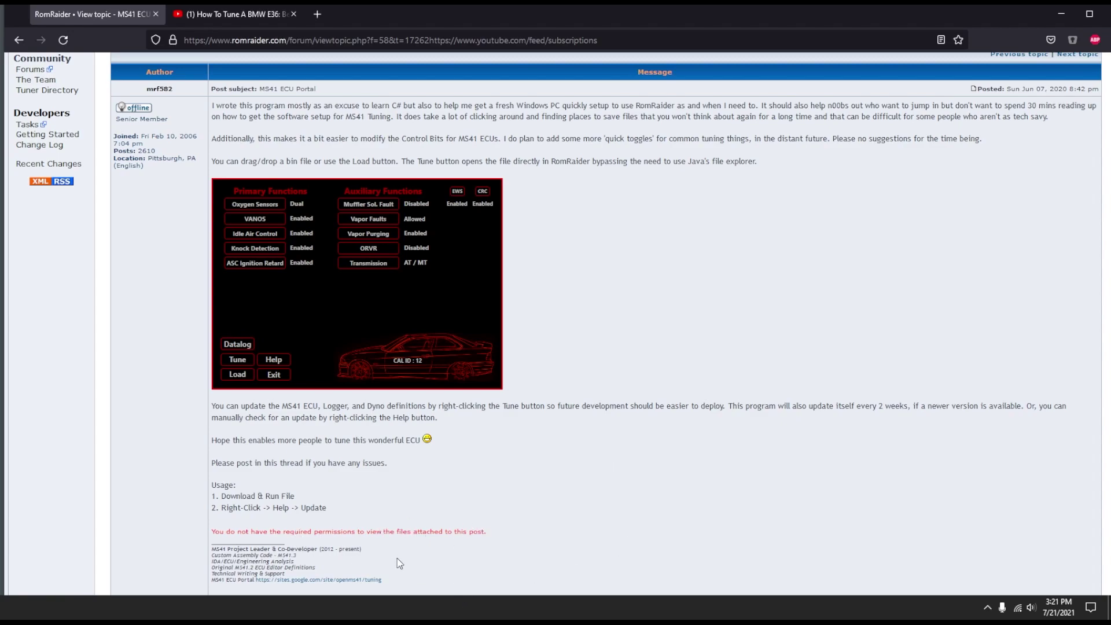
pyautogui.scroll(4, 491, 529)
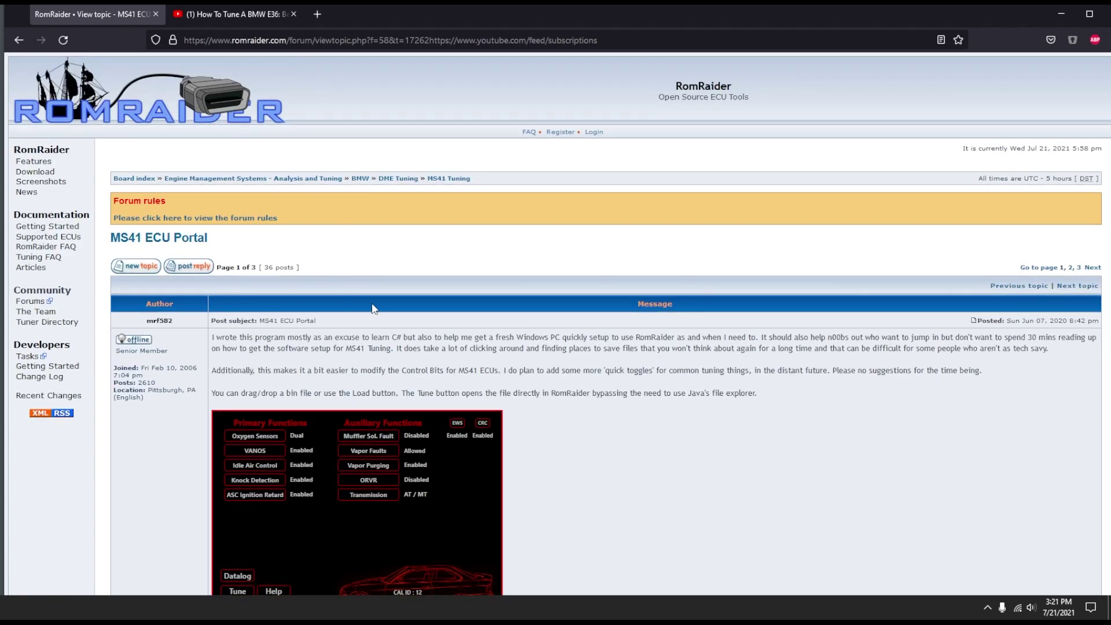
pyautogui.scroll(-4, 528, 404)
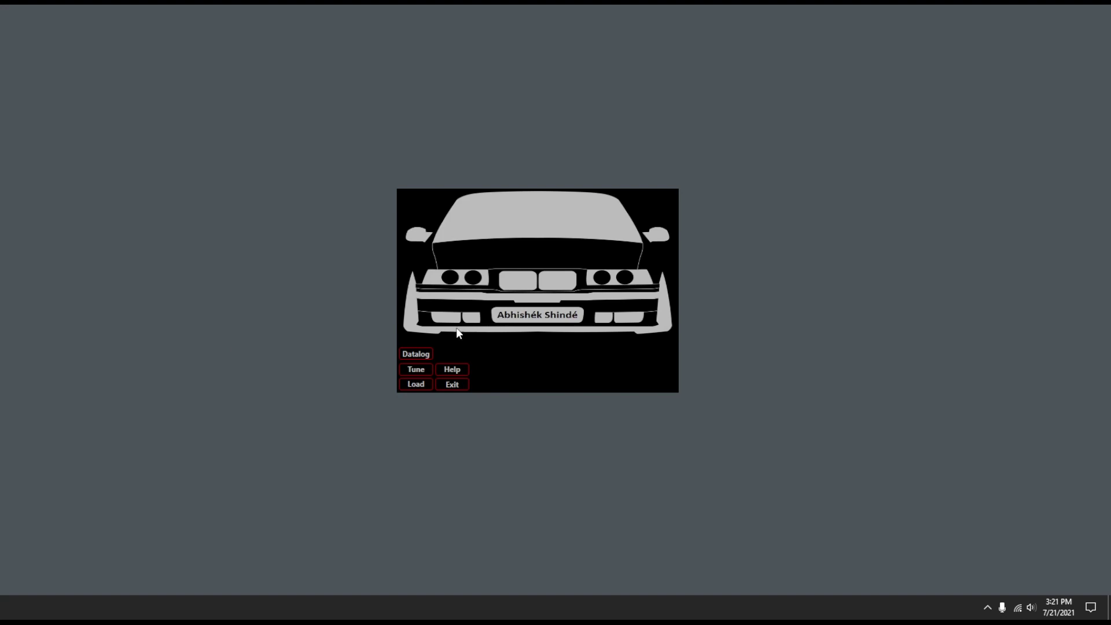
# - Load BACKUP2.bin from Downloads, displaying the CAL ID 12 control bits
pyautogui.click(416, 385)
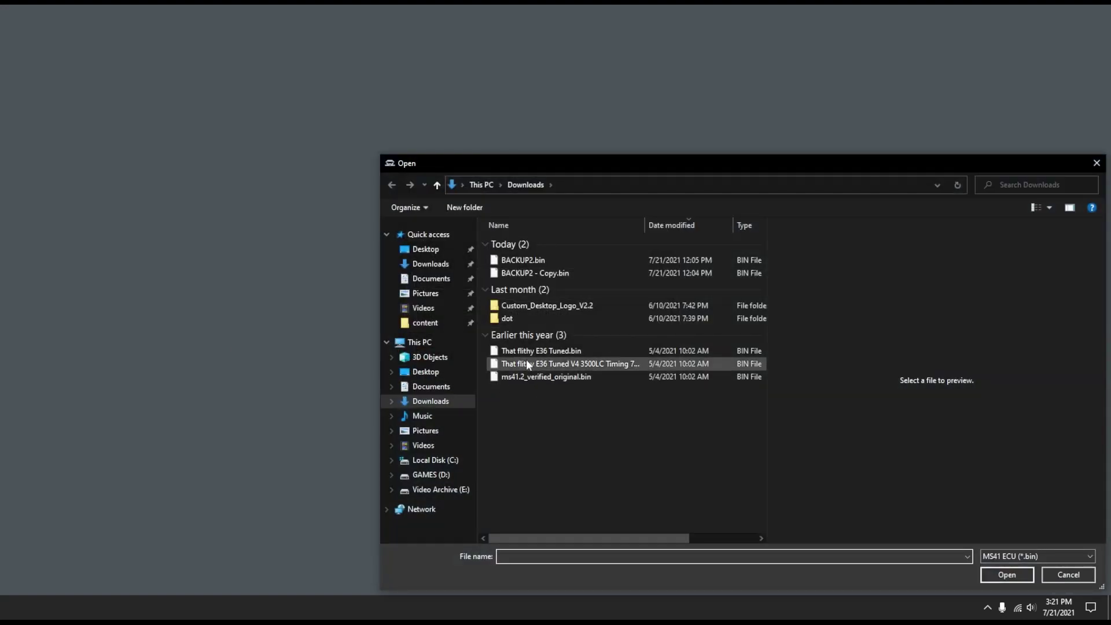
pyautogui.click(538, 261)
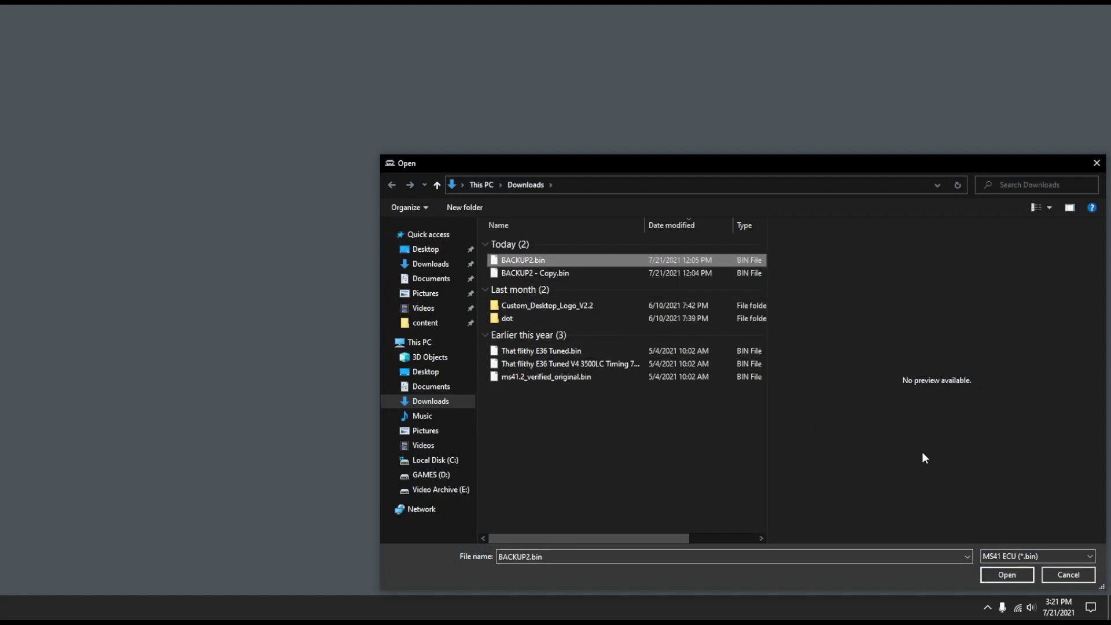
pyautogui.click(1011, 574)
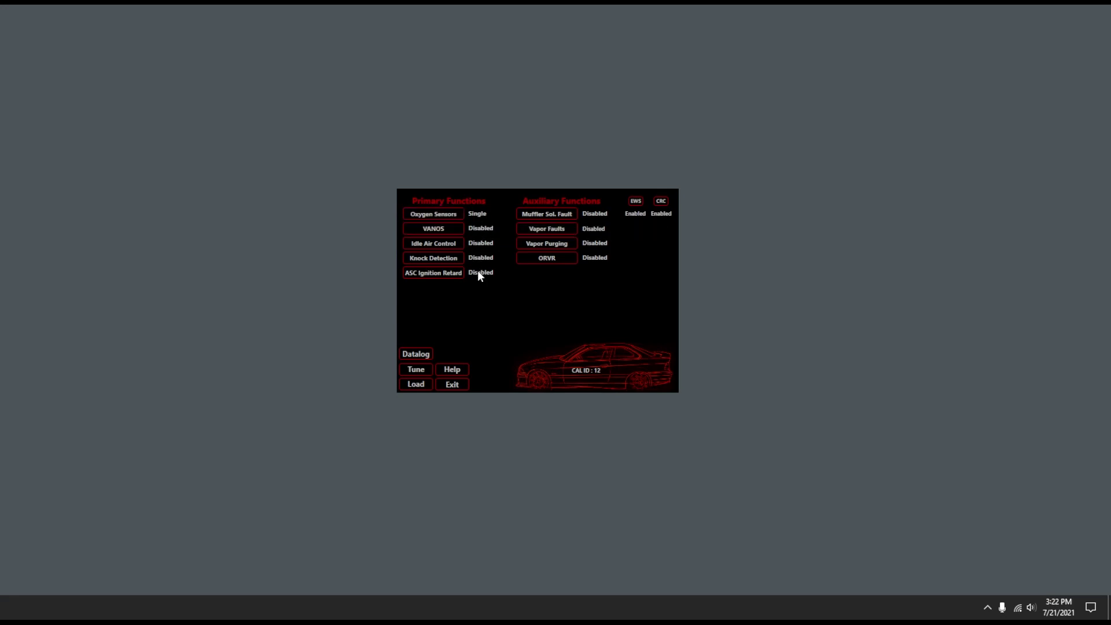
pyautogui.click(432, 215)
pyautogui.click(452, 214)
# - Toggle the EWS control bit off and back to Enabled, leaving CRC Enabled
pyautogui.click(640, 202)
pyautogui.click(637, 206)
# - Cycle Vapor Faults through Allowed and Disabled until it reads Not Allowed
pyautogui.click(558, 229)
pyautogui.click(548, 231)
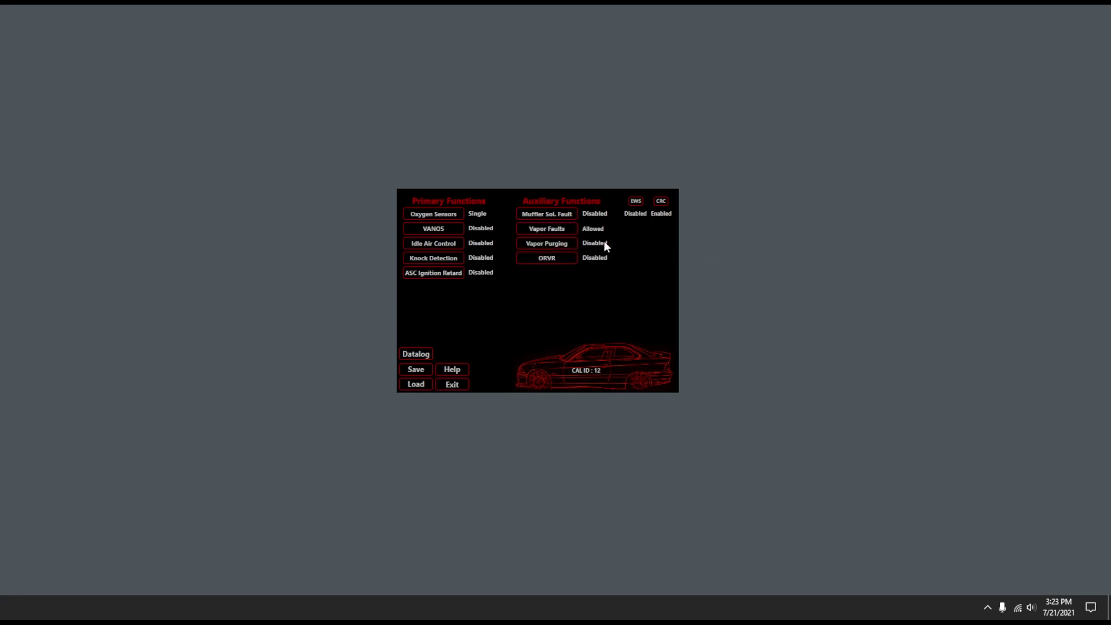
pyautogui.click(568, 231)
pyautogui.click(567, 229)
# - Enable Idle Air Control and ASC Ignition Retard, return Vapor Faults to Not Allowed, and save
pyautogui.click(548, 229)
pyautogui.click(548, 229)
pyautogui.click(433, 243)
pyautogui.click(434, 273)
pyautogui.click(550, 229)
pyautogui.click(422, 371)
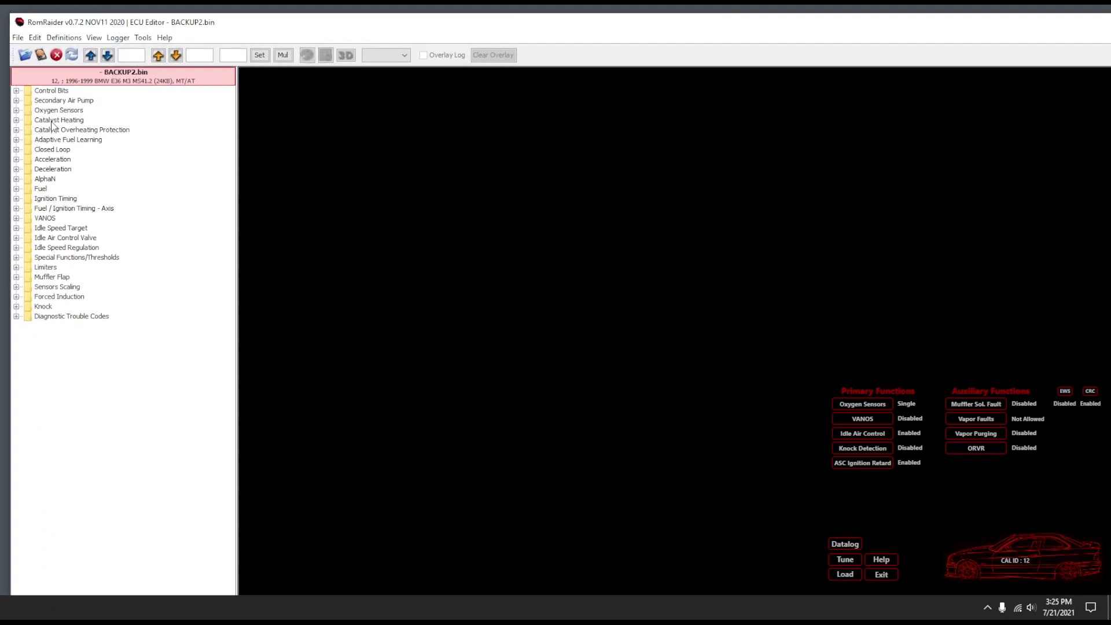
# - Open the Secondary Air Pump - Logic table and toggle it to Disabled, then back to Enabled
pyautogui.click(17, 91)
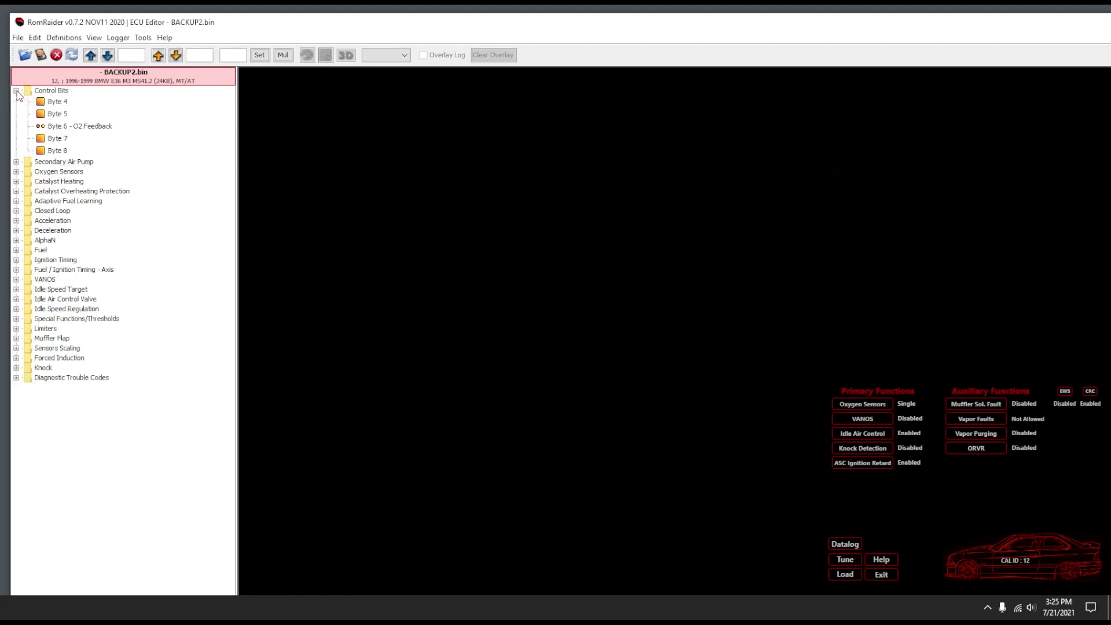
pyautogui.click(16, 162)
pyautogui.click(101, 174)
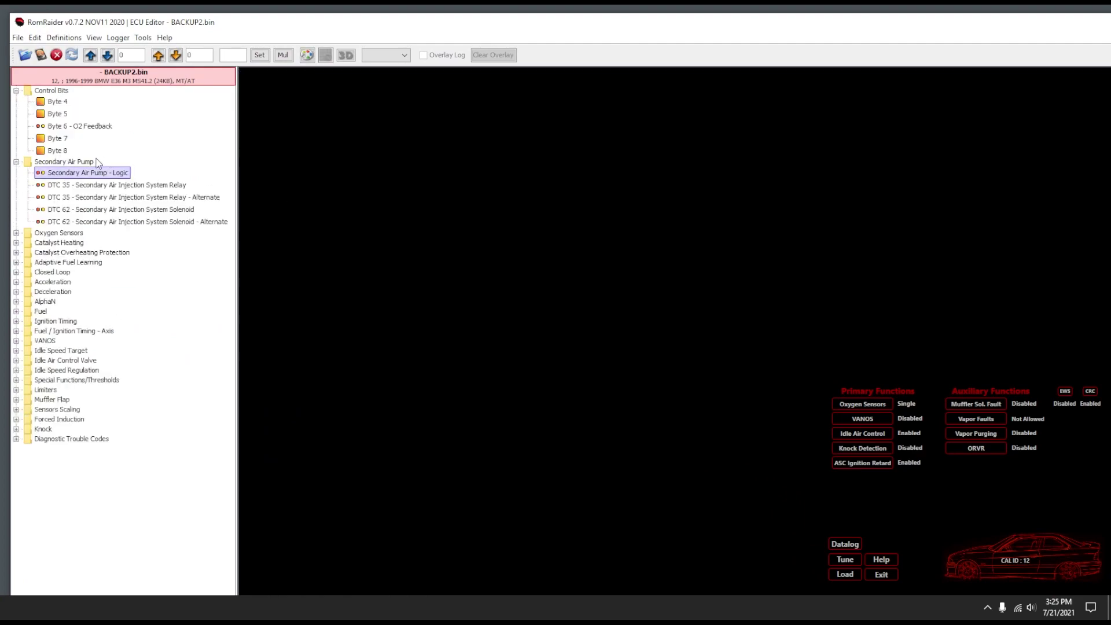
pyautogui.doubleClick(87, 174)
pyautogui.click(254, 133)
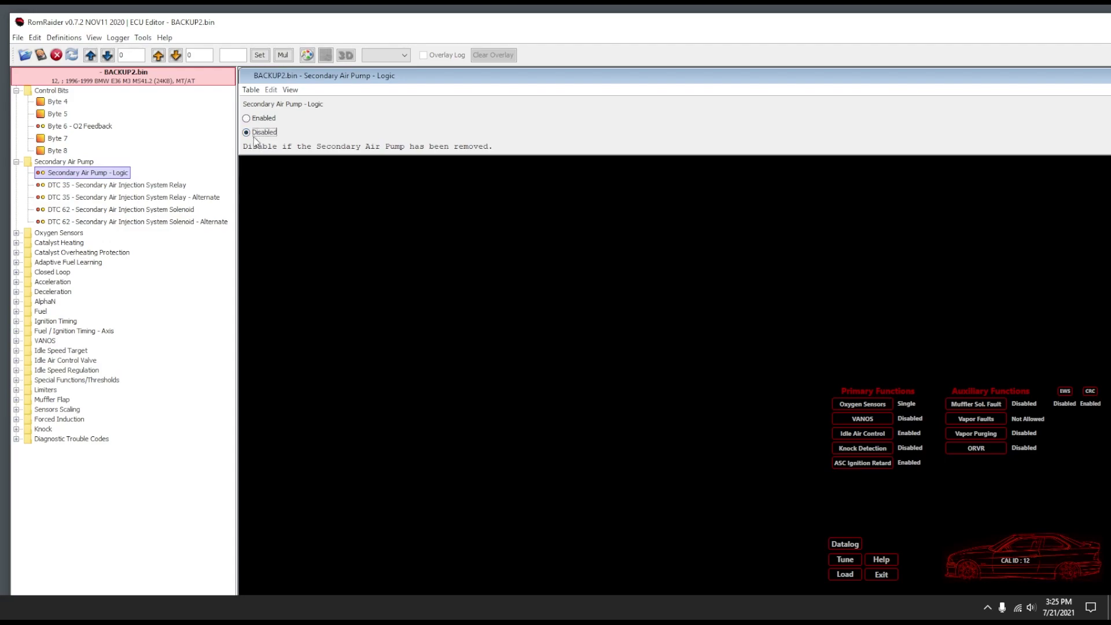
pyautogui.click(261, 119)
# - Collapse Secondary Air Pump, expand Oxygen Sensors, and move the editor window left
pyautogui.click(17, 162)
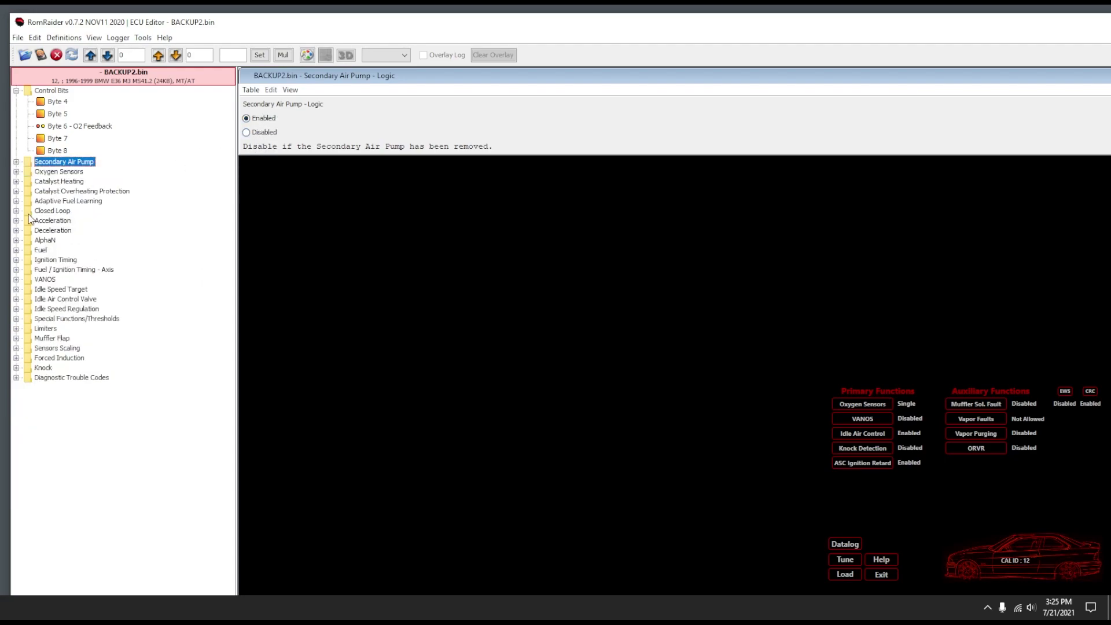
pyautogui.click(16, 172)
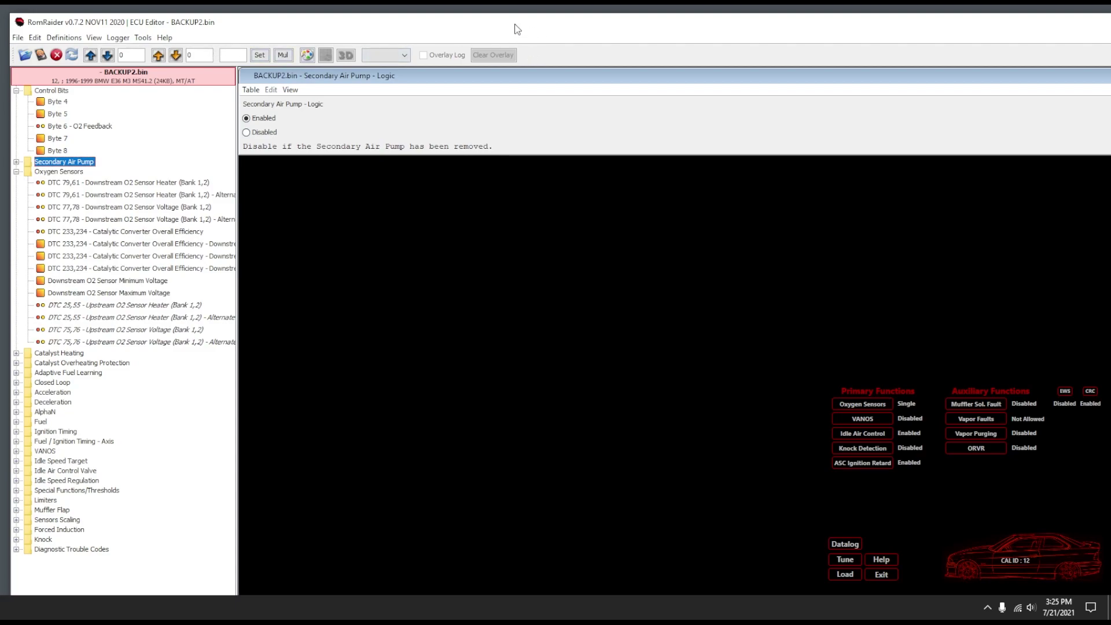
pyautogui.moveTo(514, 29); pyautogui.dragTo(26, 42)
# - Shift the ECU Editor window aside and close it
pyautogui.moveTo(816, 42); pyautogui.dragTo(397, 62)
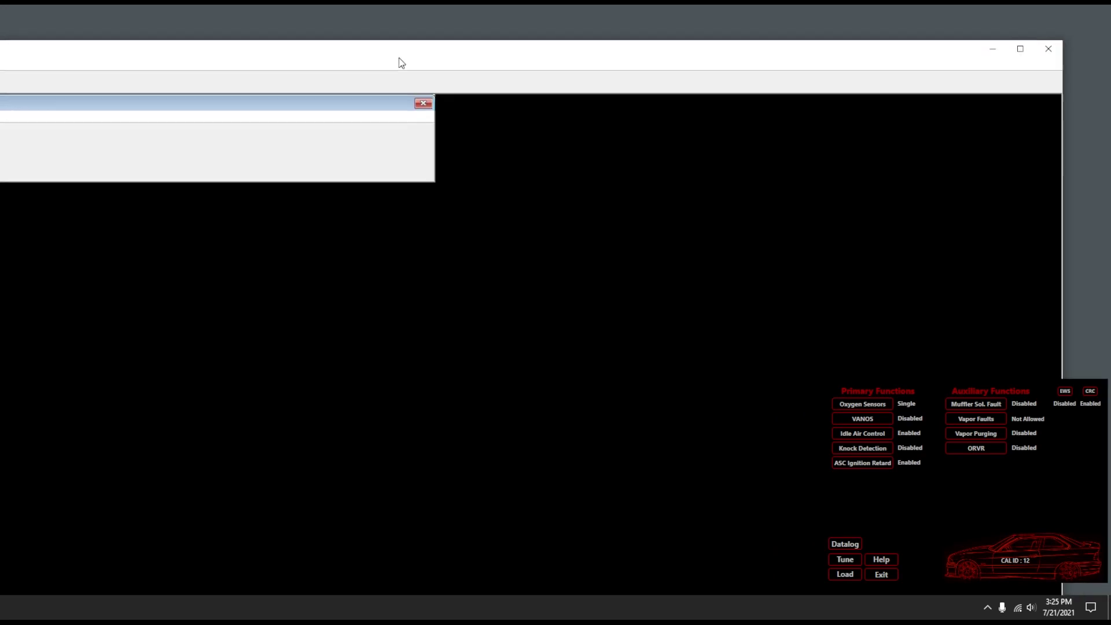
pyautogui.click(1043, 56)
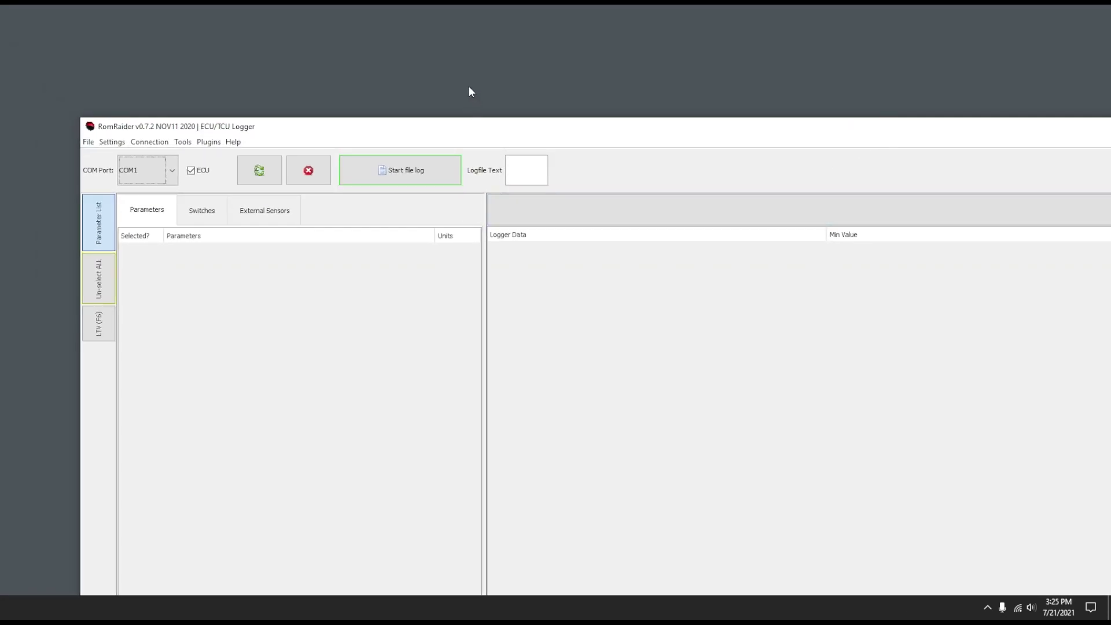
# - Move the RomRaider Logger window up toward the top-left corner of the screen
pyautogui.moveTo(460, 125); pyautogui.dragTo(408, 41)
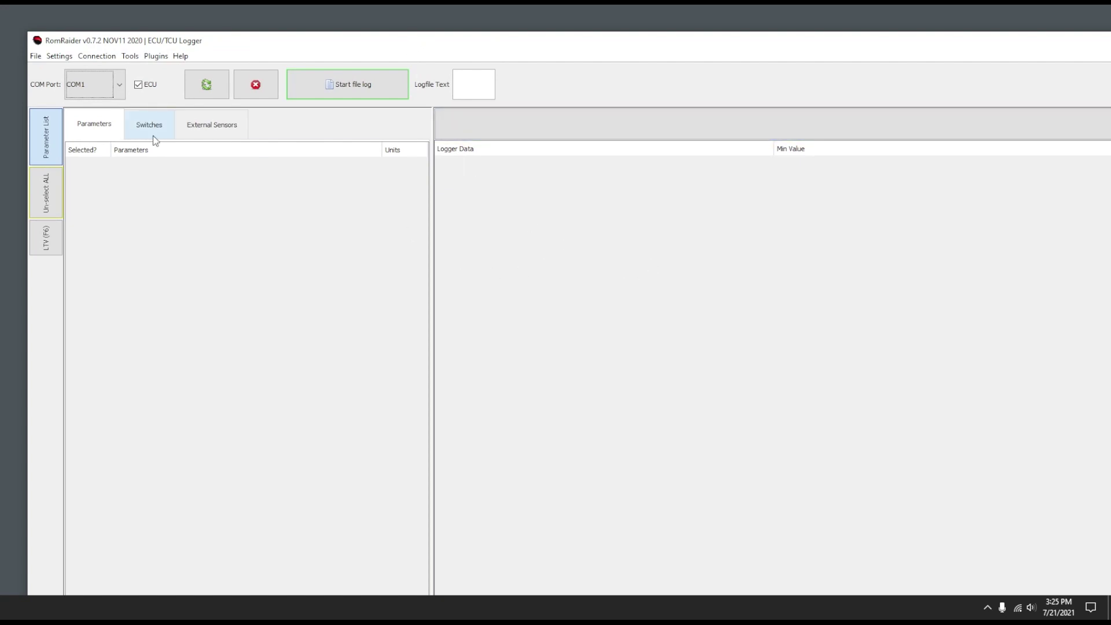